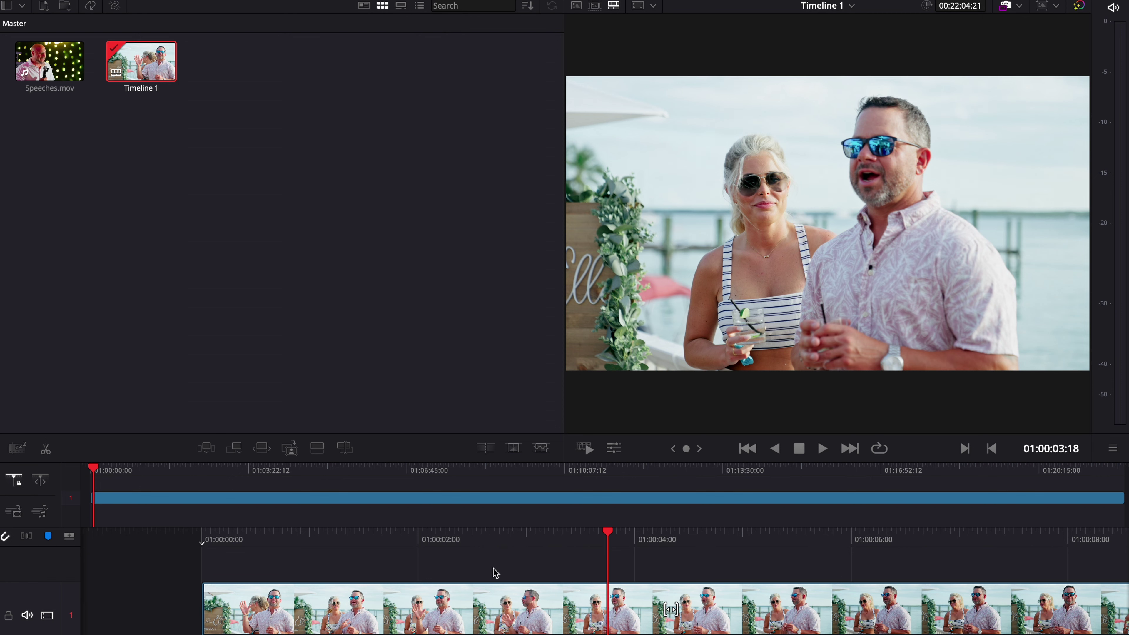
Step: On the Edit page, zoom out to fit Speeches.mov and move the playhead to 01:13:42:15
key(shift+4)
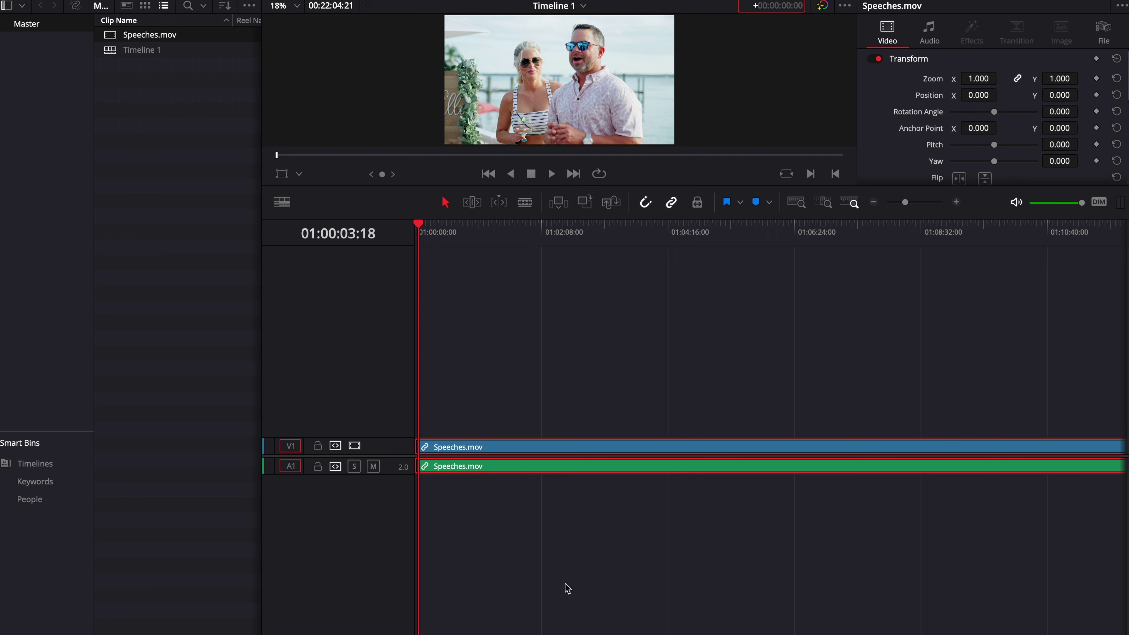
key(ctrl+minus)
key(XF86AudioRaiseVolume)
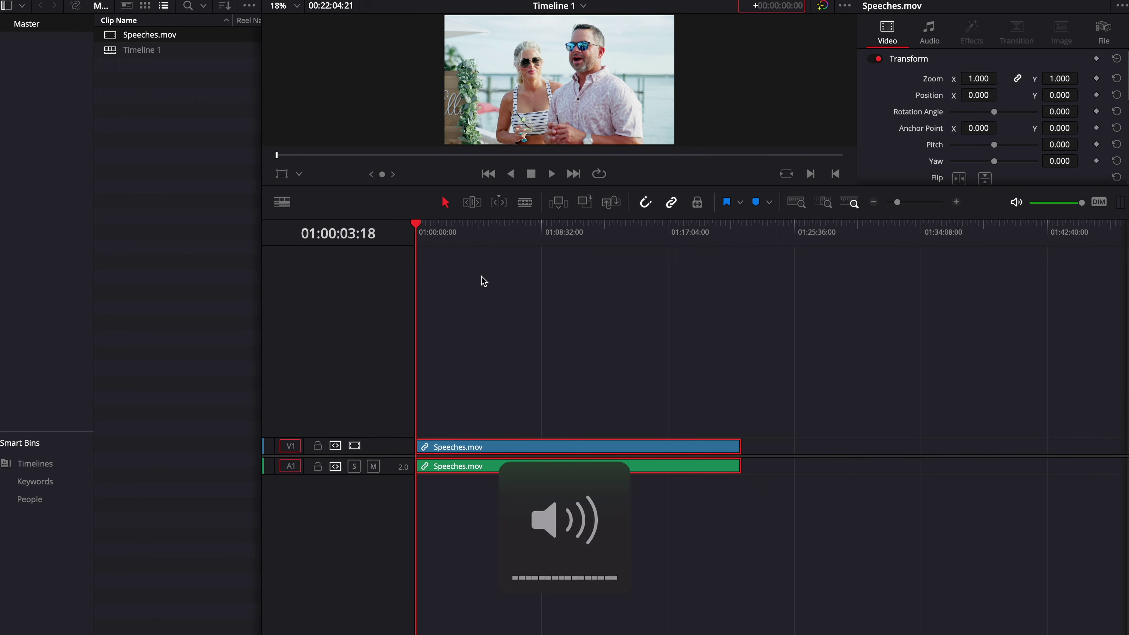
drag(447, 230, 617, 272)
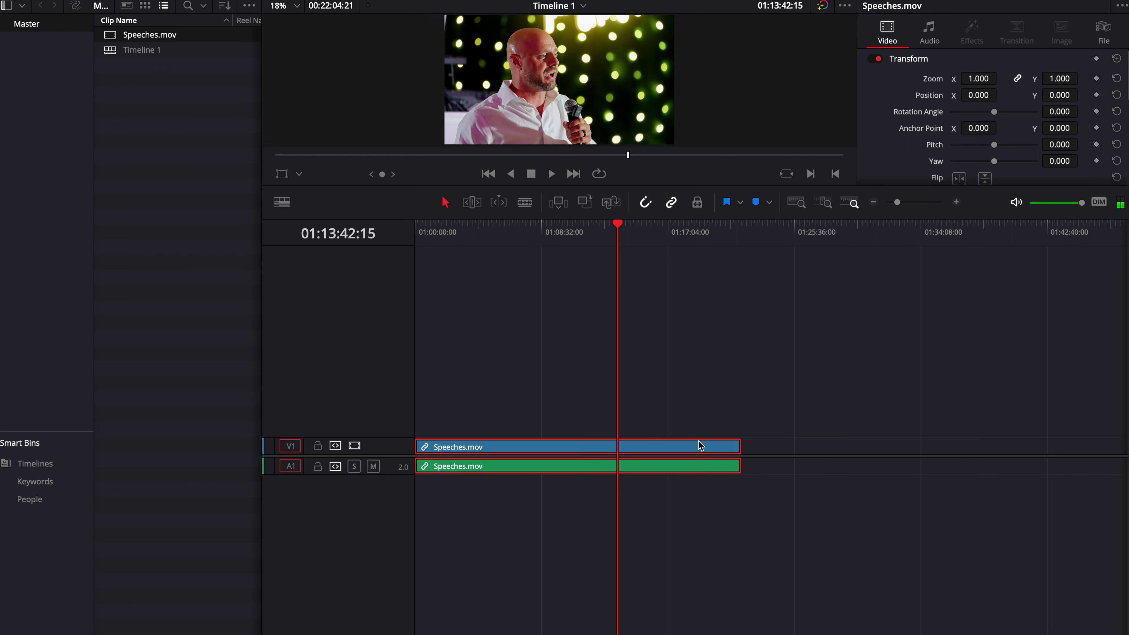
Step: Choose the Audio Only export preset on the Deliver page
key(shift+8)
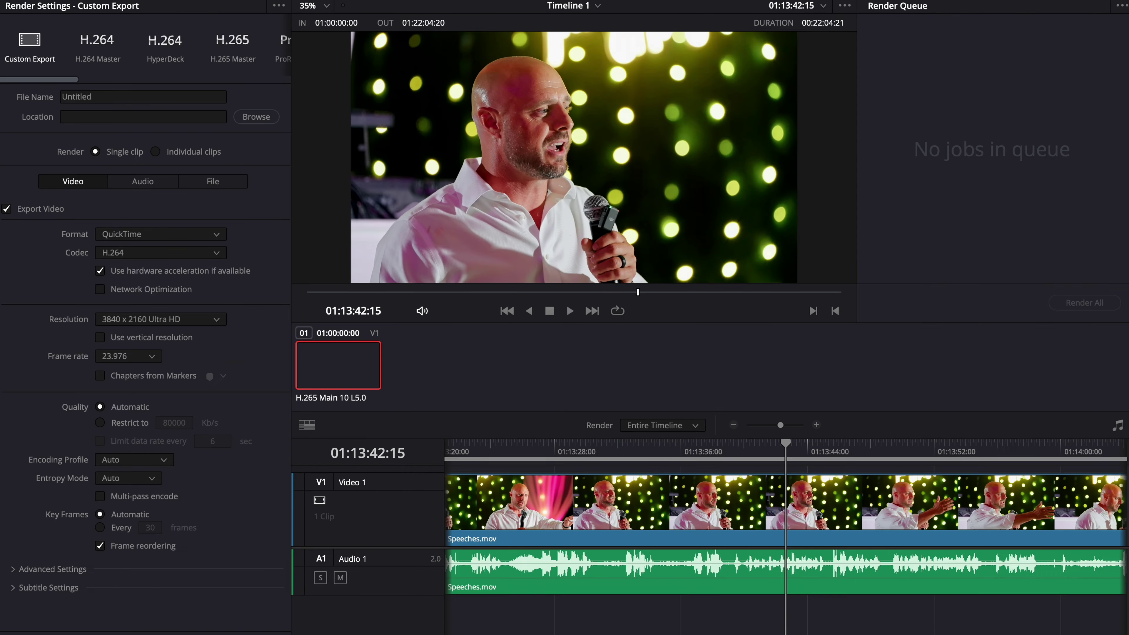
drag(69, 83, 276, 82)
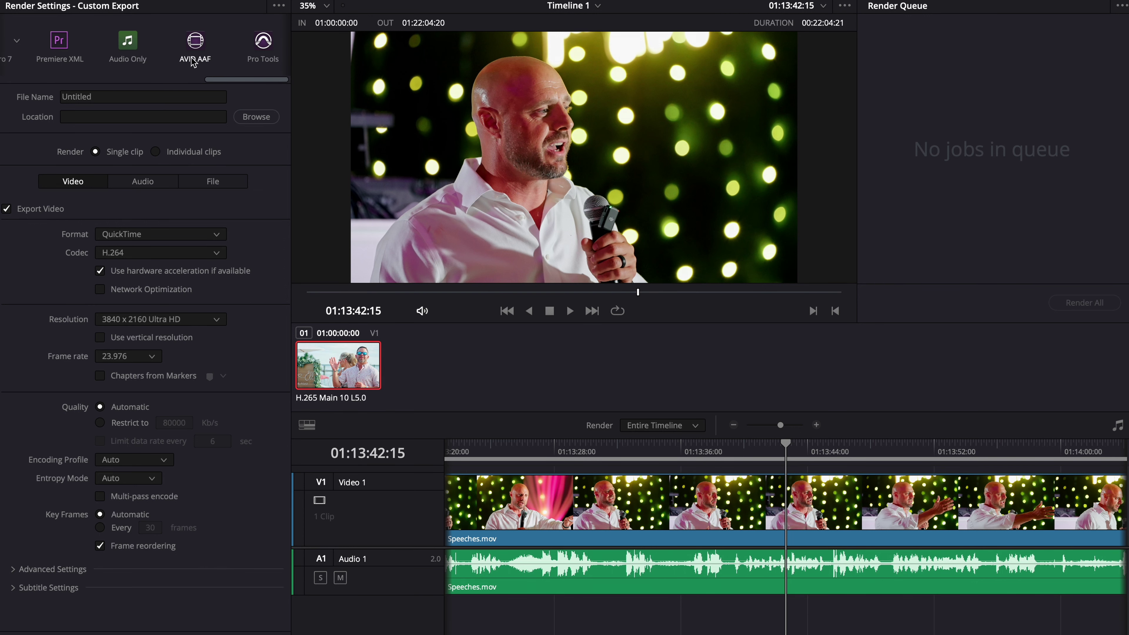
click(130, 47)
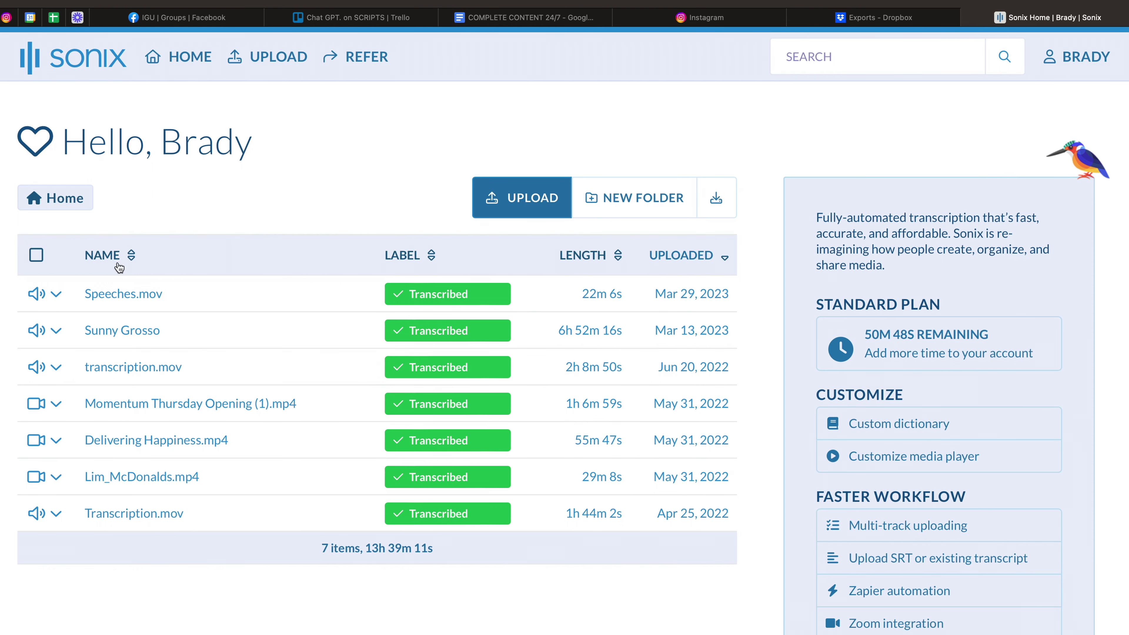
Step: Open the Speeches.mov transcript and scroll down to the toast near 00:11:20
click(117, 298)
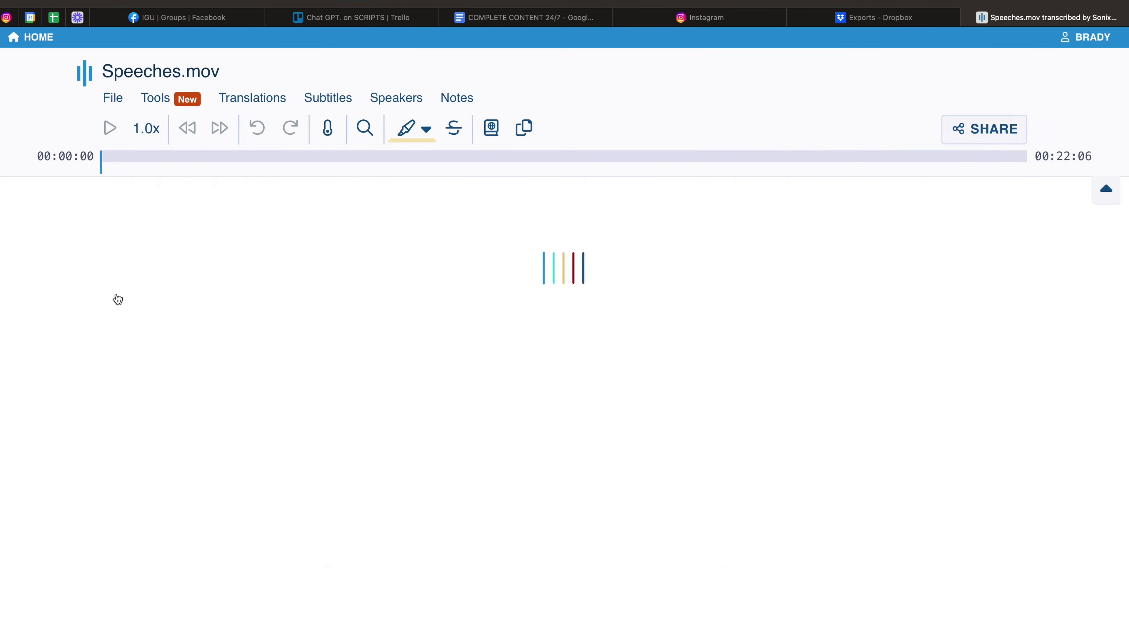
scroll(576, 401, down, 5)
scroll(577, 400, down, 20)
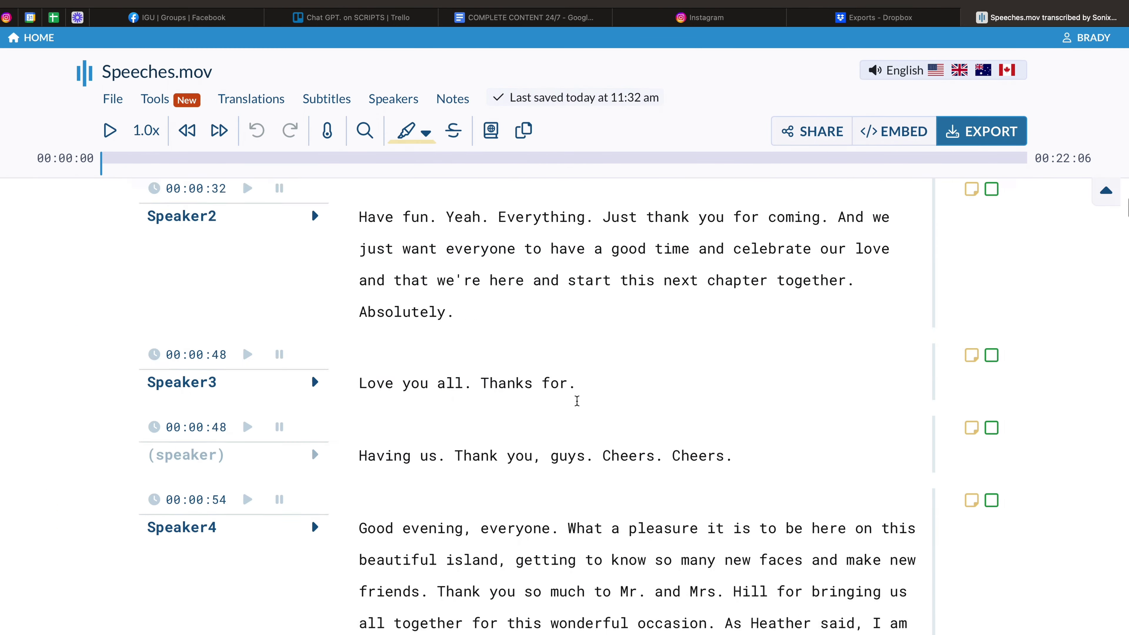
scroll(577, 401, down, 10)
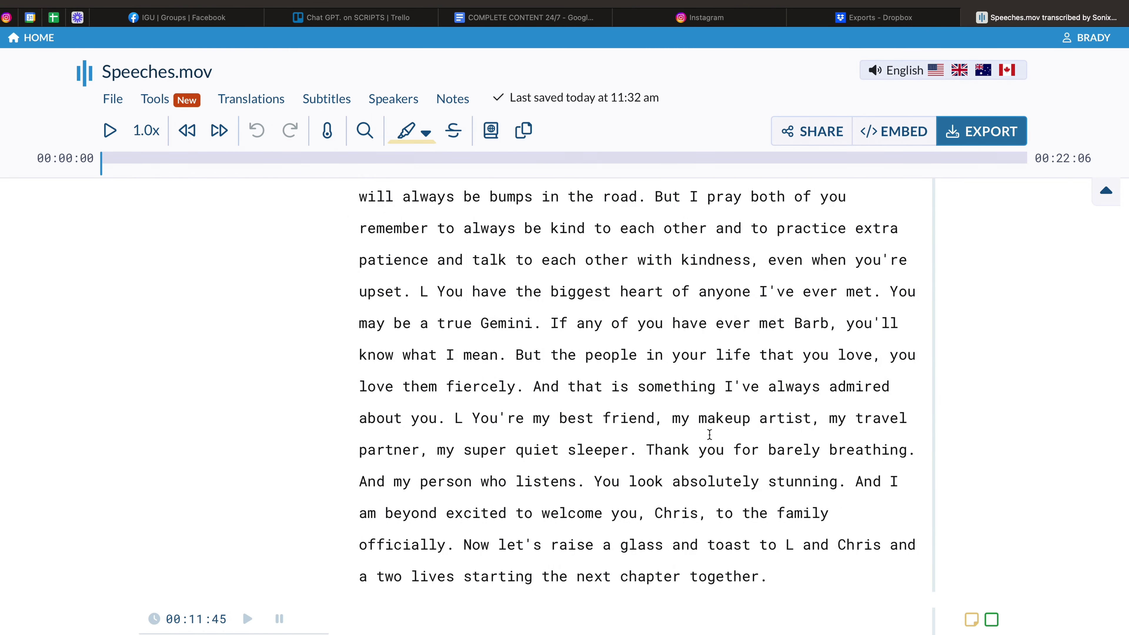
Step: Play the toast briefly from the word 'is', then pause it
click(623, 374)
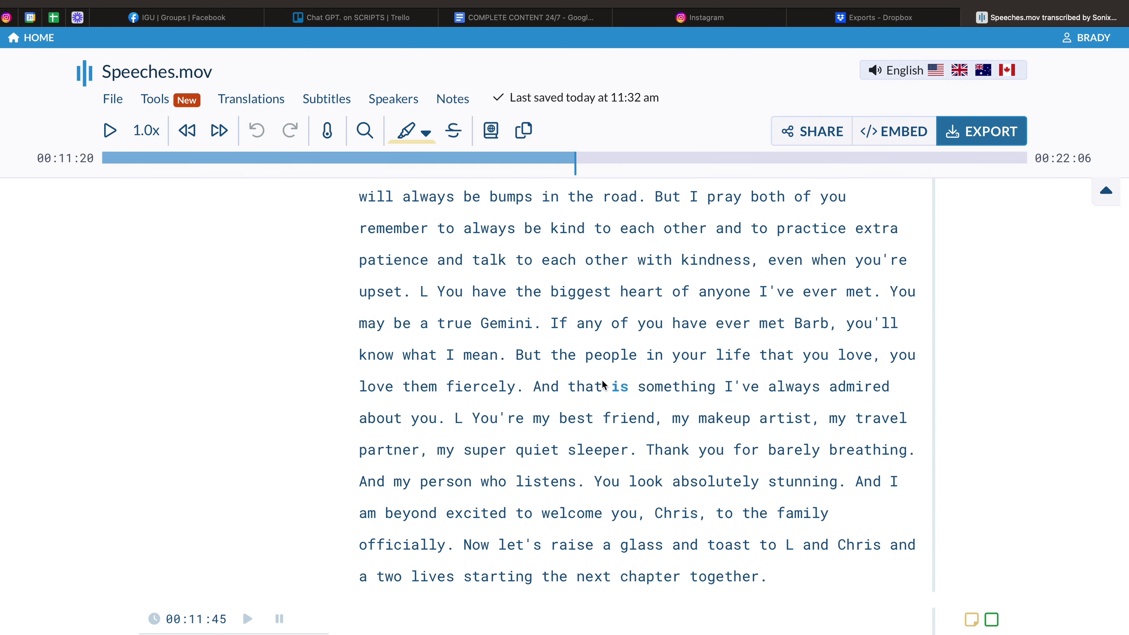
click(111, 129)
key(XF86AudioRaiseVolume)
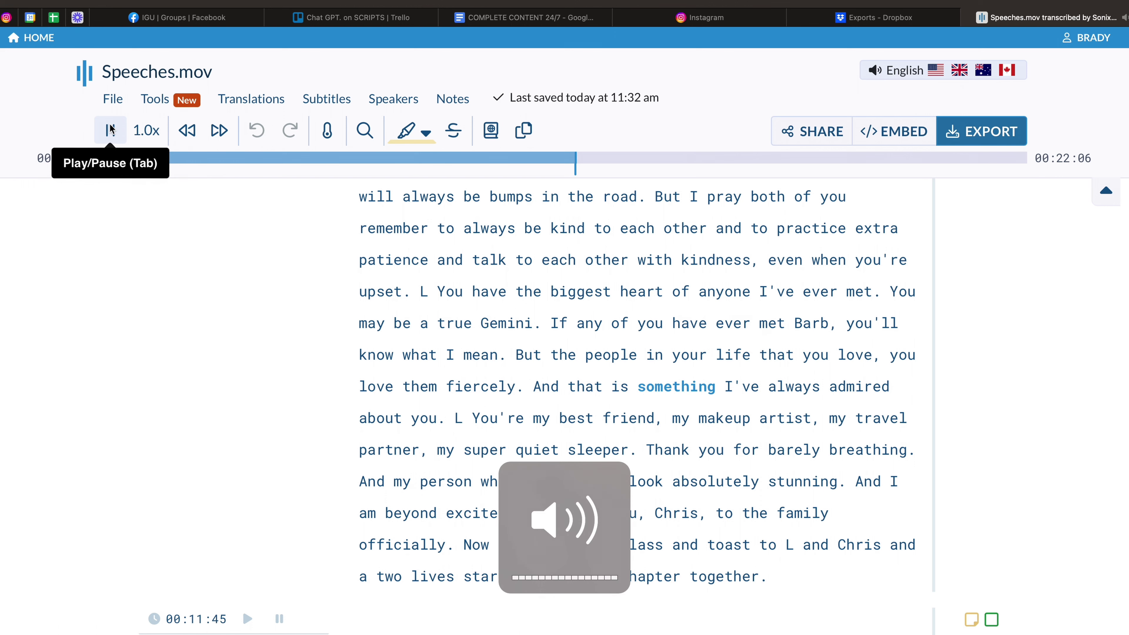
click(110, 130)
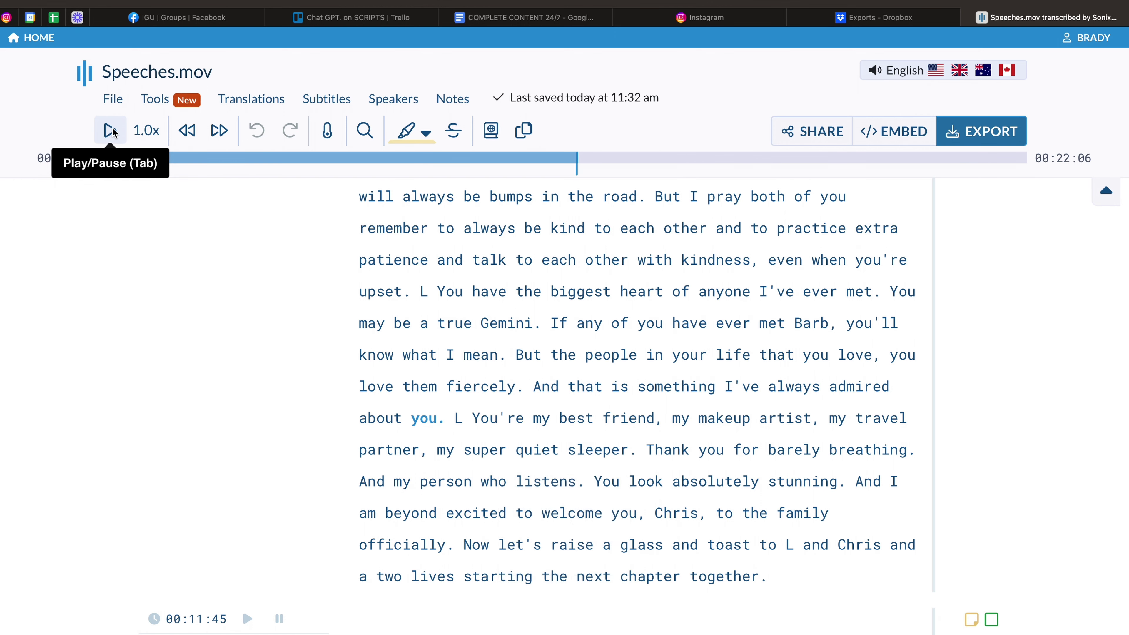
key(XF86AudioMute)
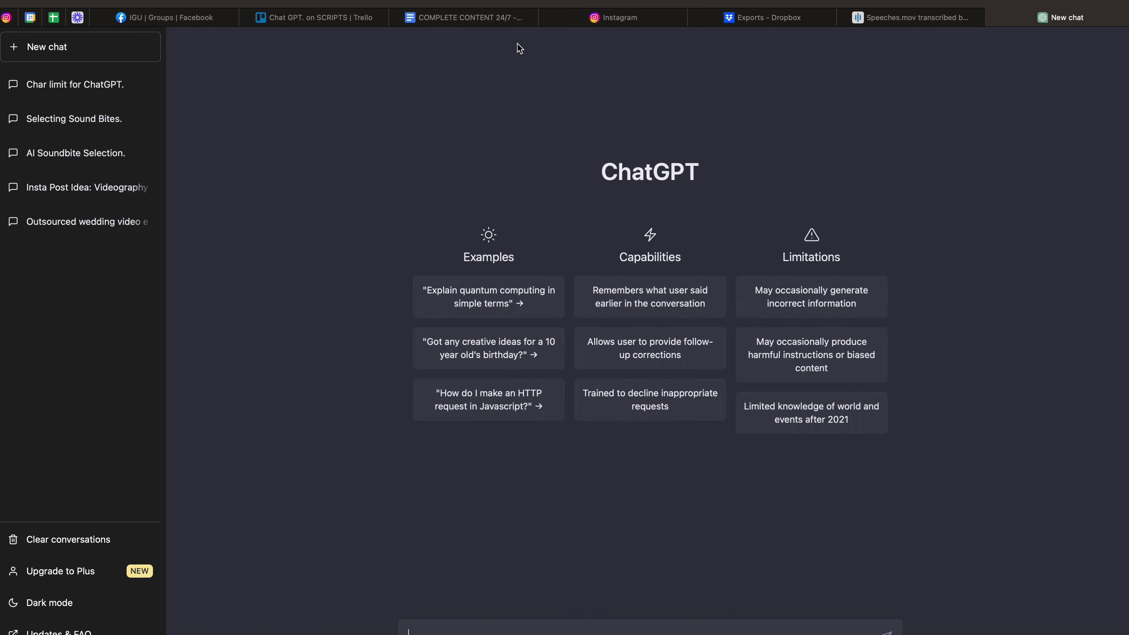
Step: Paste the 20-soundbite prompt and full transcript, then select the stray last line ending in Mario
text(Answer the follow question as if you are a video editing expert. What sound bites should be selected from the following speech transcript for a wedding video highlight? Please make 20 selections around 30 to 60 seconds in length listed from best to worst:)
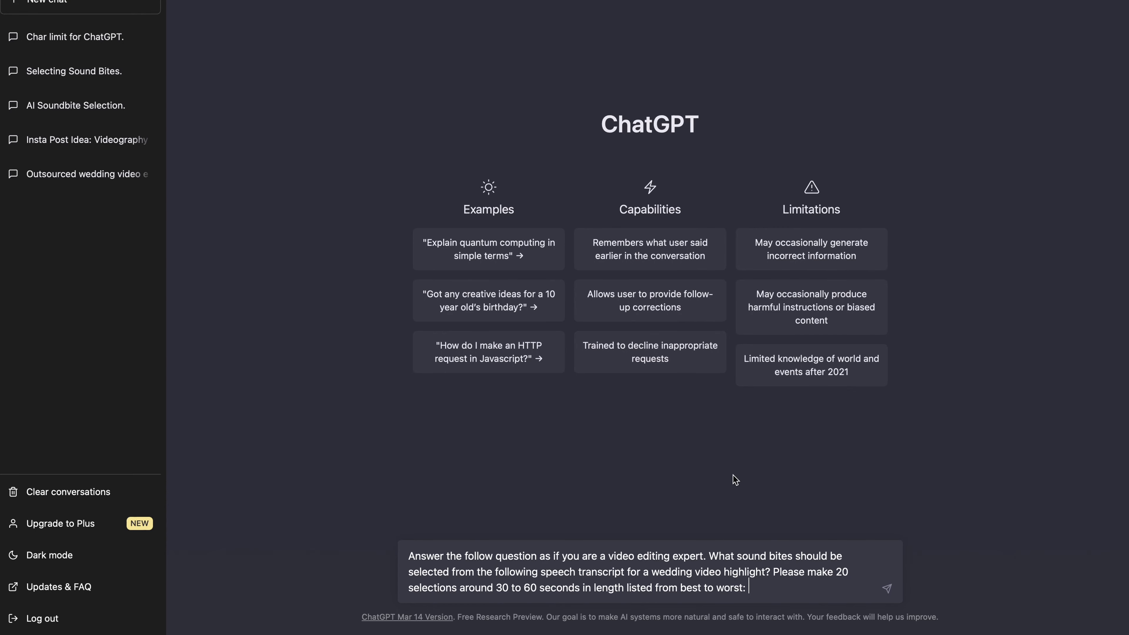
key(super+v)
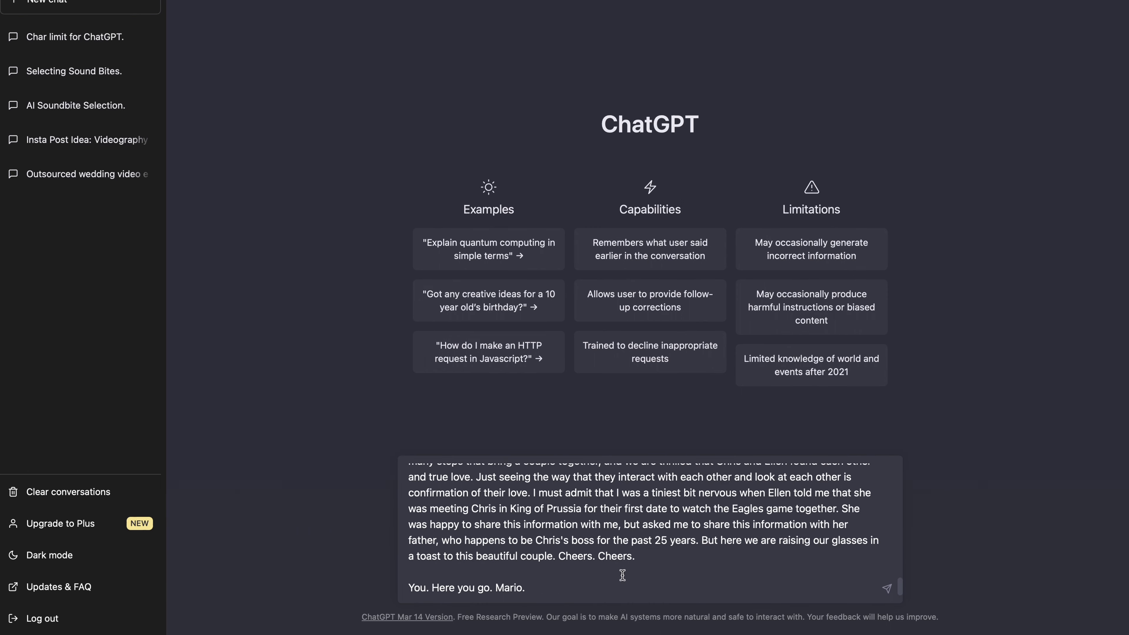
scroll(658, 530, up, 20)
scroll(657, 530, down, 20)
drag(525, 588, 395, 589)
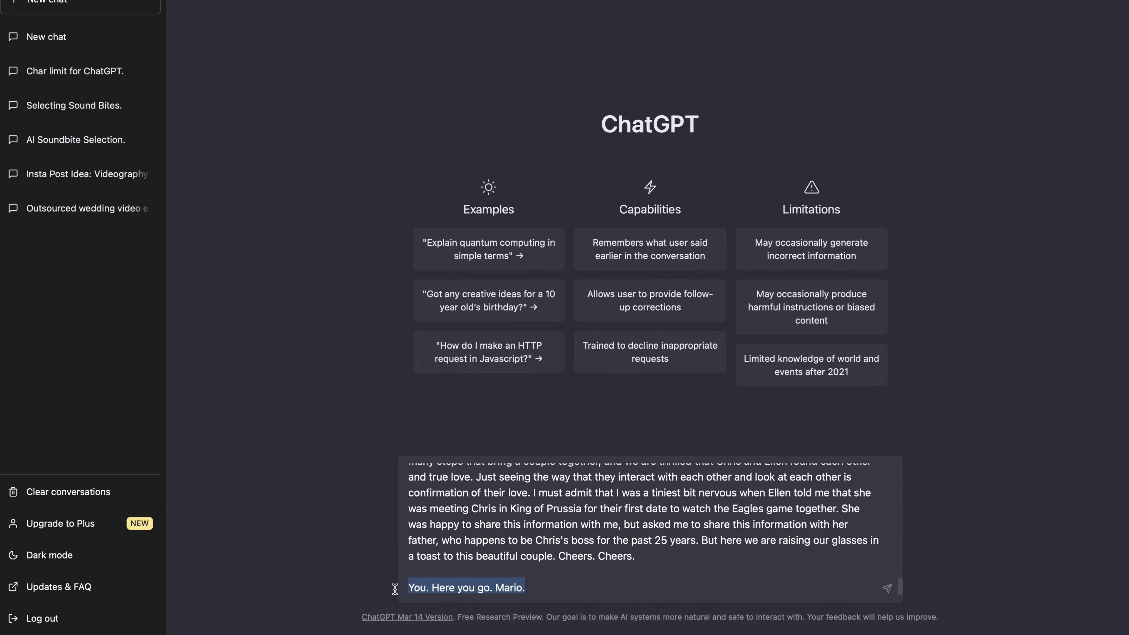
Step: Delete the stray last line and find 'You. Here you go. Mario.' at 00:05:14 in Sonix
key(BackSpace)
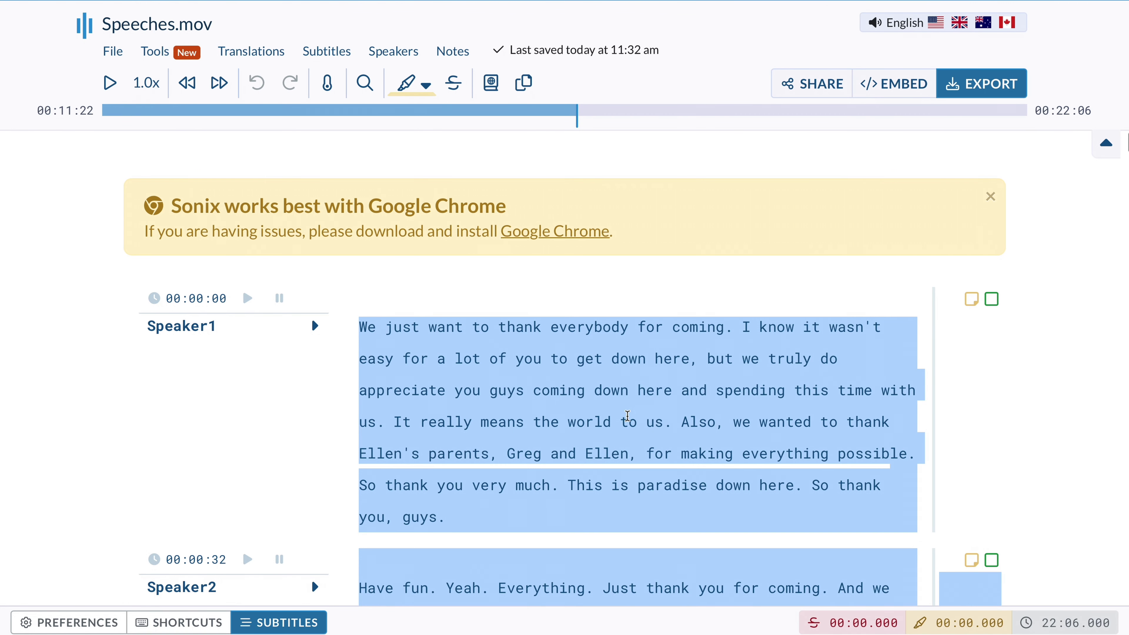
click(627, 418)
scroll(628, 418, down, 2)
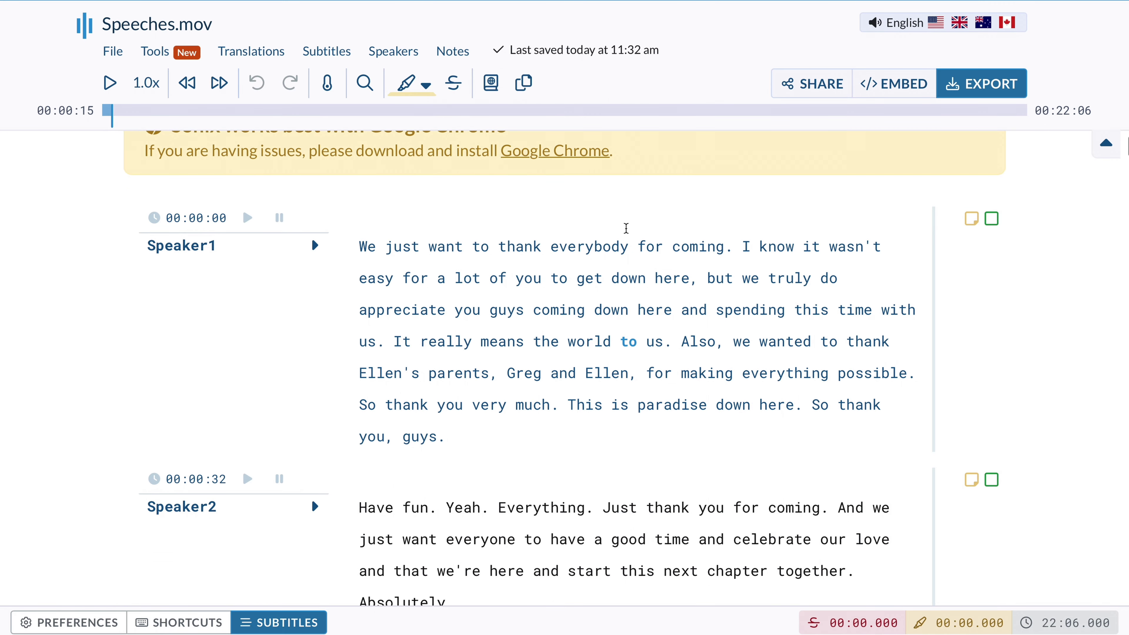
scroll(625, 265, up, 1)
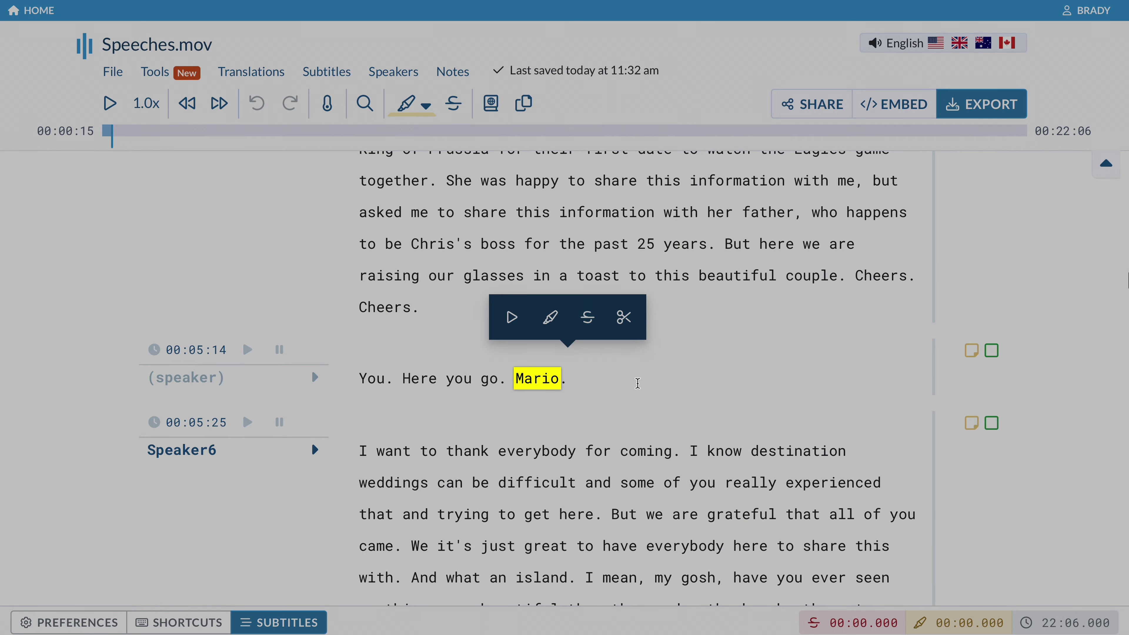
click(631, 382)
click(435, 298)
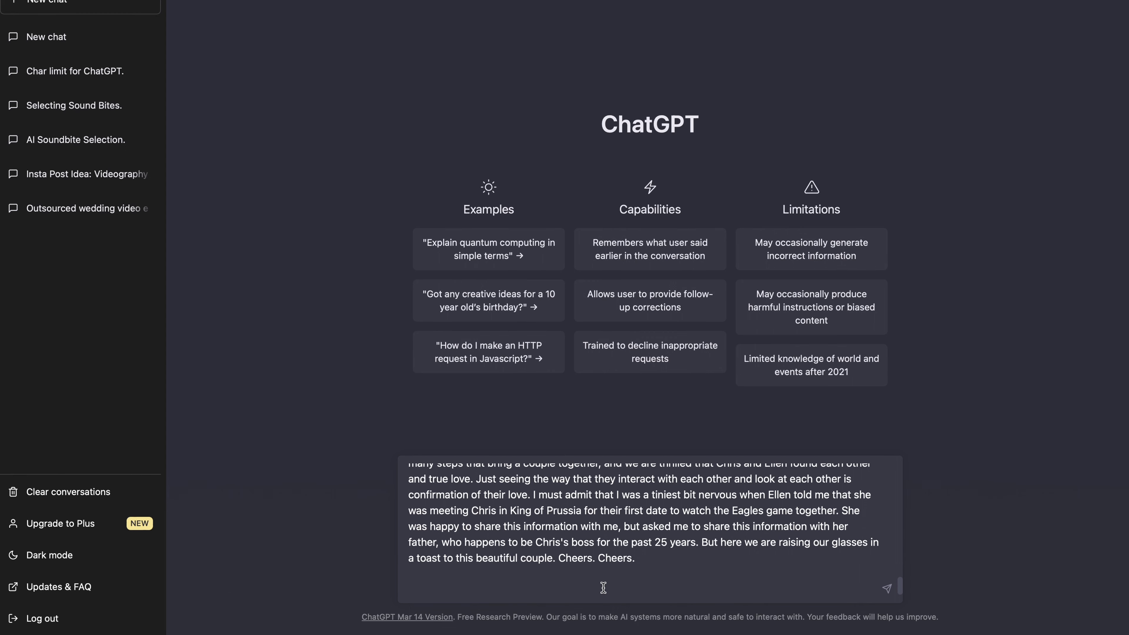
Step: Send the 20-soundbite prompt with the wedding speech transcript
key(Return)
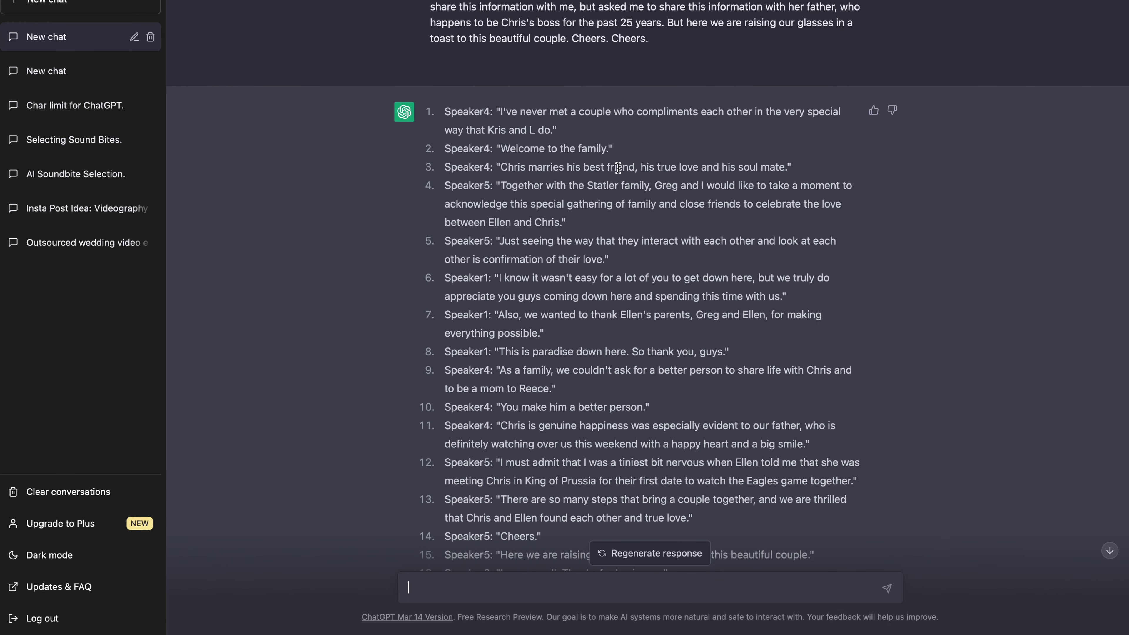
Step: Rename the chat with a wedding sound bites title beginning 'Wedding S'
text(Wedding Sound Bite S)
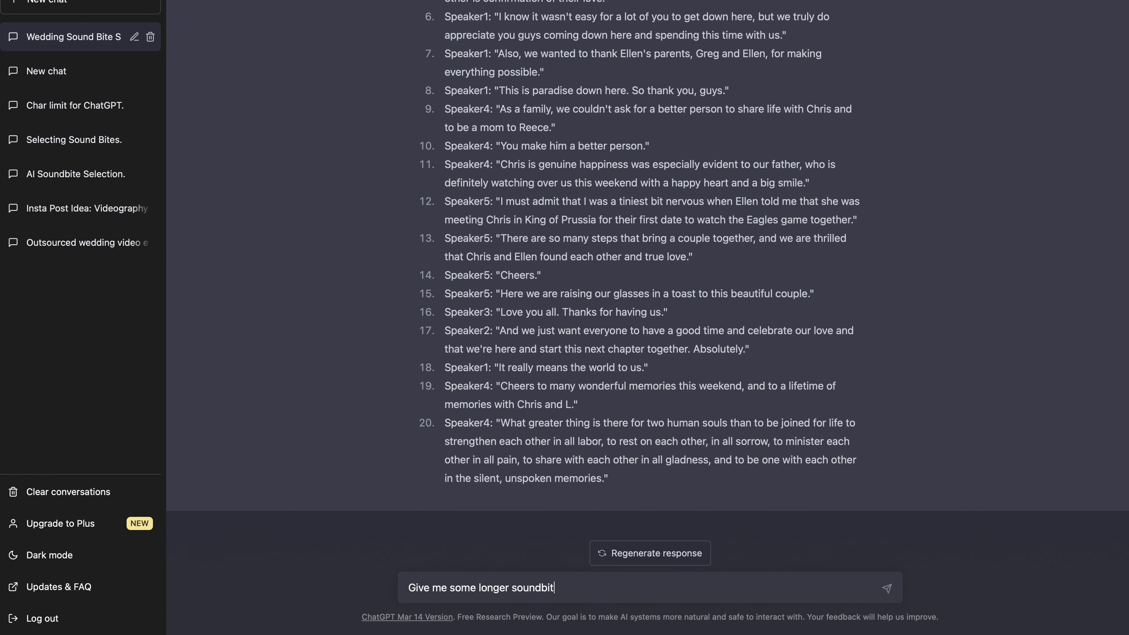
Step: Send 'Give me some longer soundbites' and scroll through the four long passages returned
key(Return)
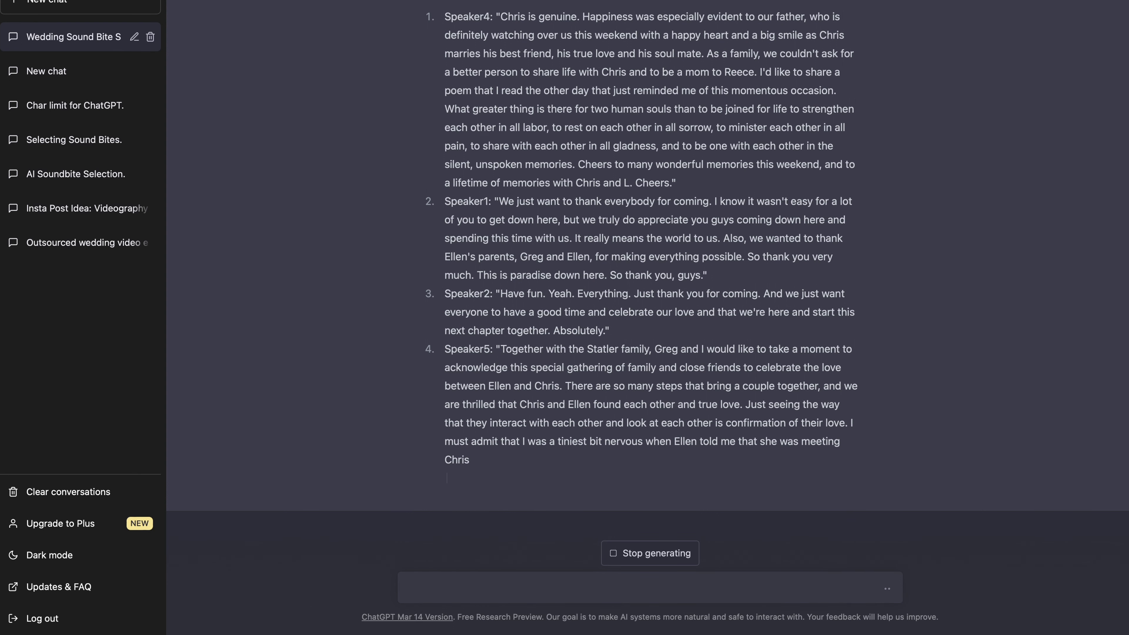
scroll(639, 249, down, 10)
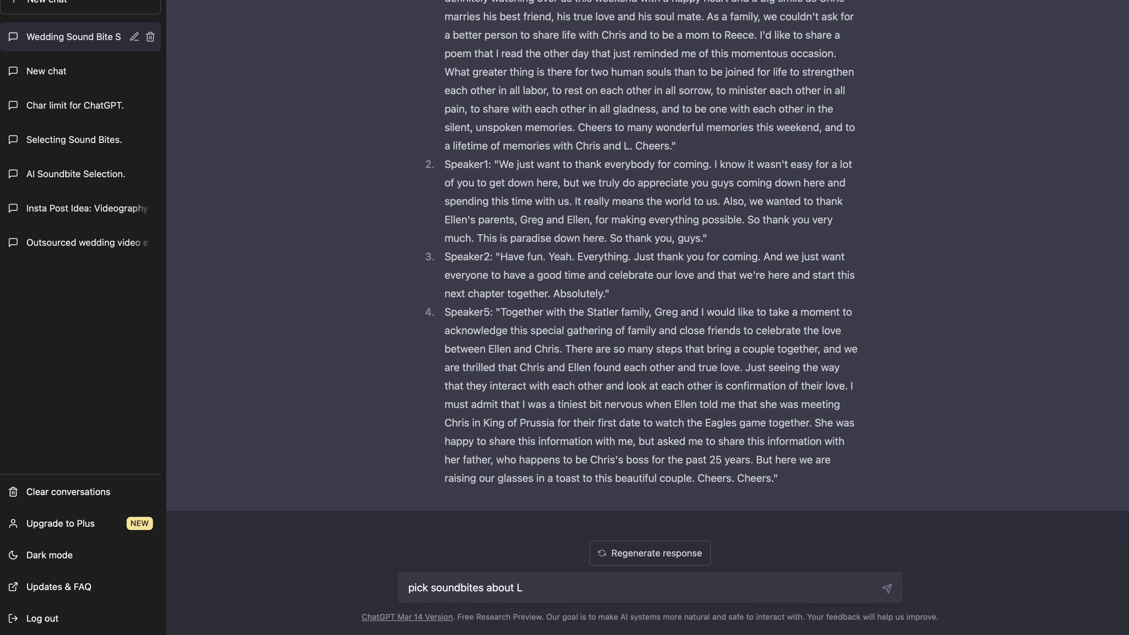
Step: Send 'pick soundbites about L' to get a list of quotes about L
key(Return)
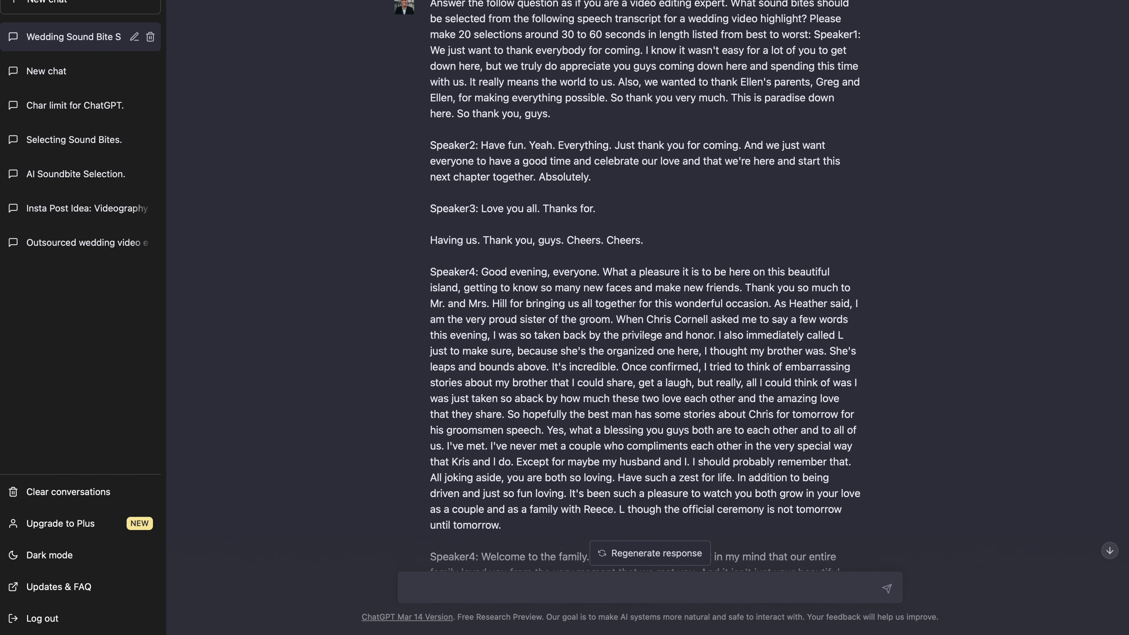
Step: Paste the full 20-soundbite prompt with transcript into a new message
click(491, 588)
text(Answer the follow question as if you are a video editing expert. What sound bites should be selected from the following speech transcript for a wedding video highlight? Please make 20 selections around 30 to 60 seconds in length listed from best to worst:)
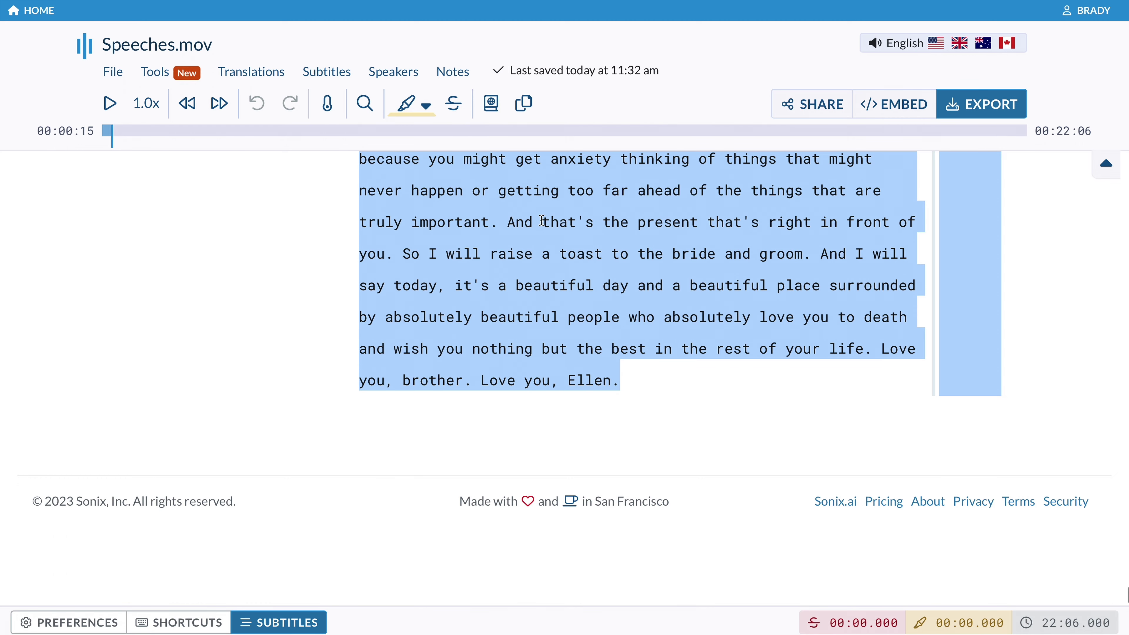
Step: Highlight the opening of Speaker1's thank-you passage in Sonix, then remove that highlight
click(572, 247)
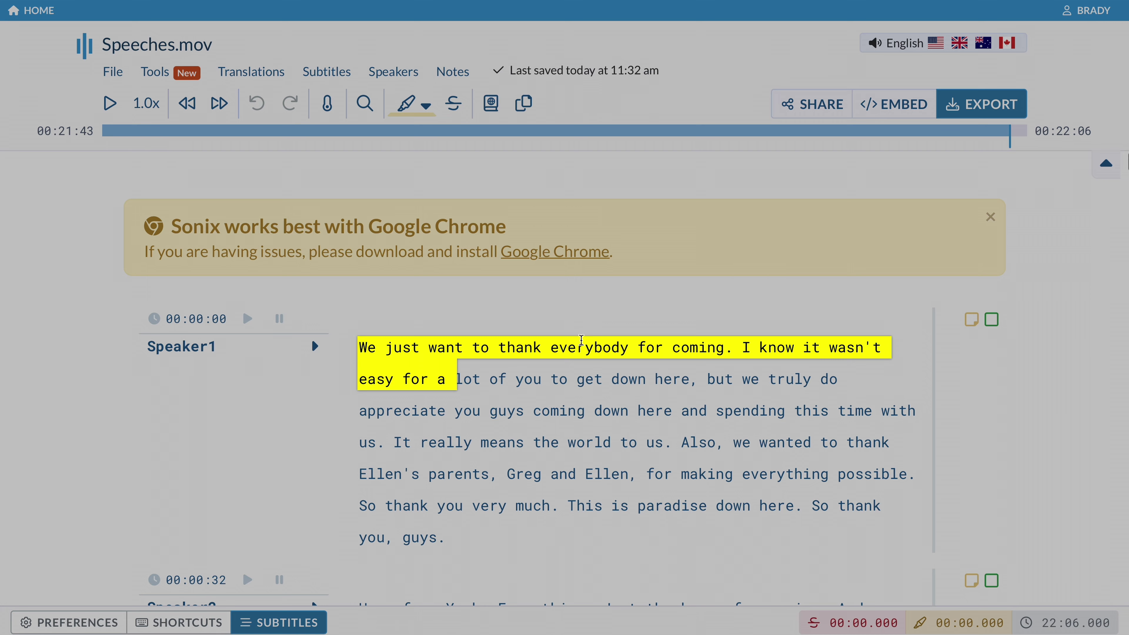
click(480, 378)
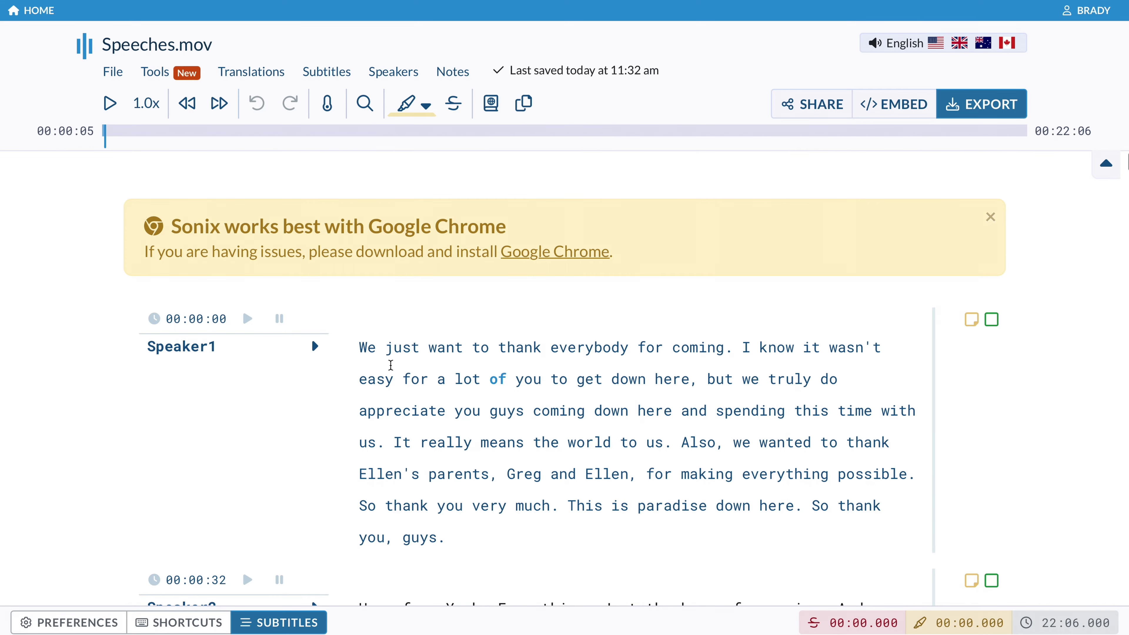
drag(360, 345, 595, 403)
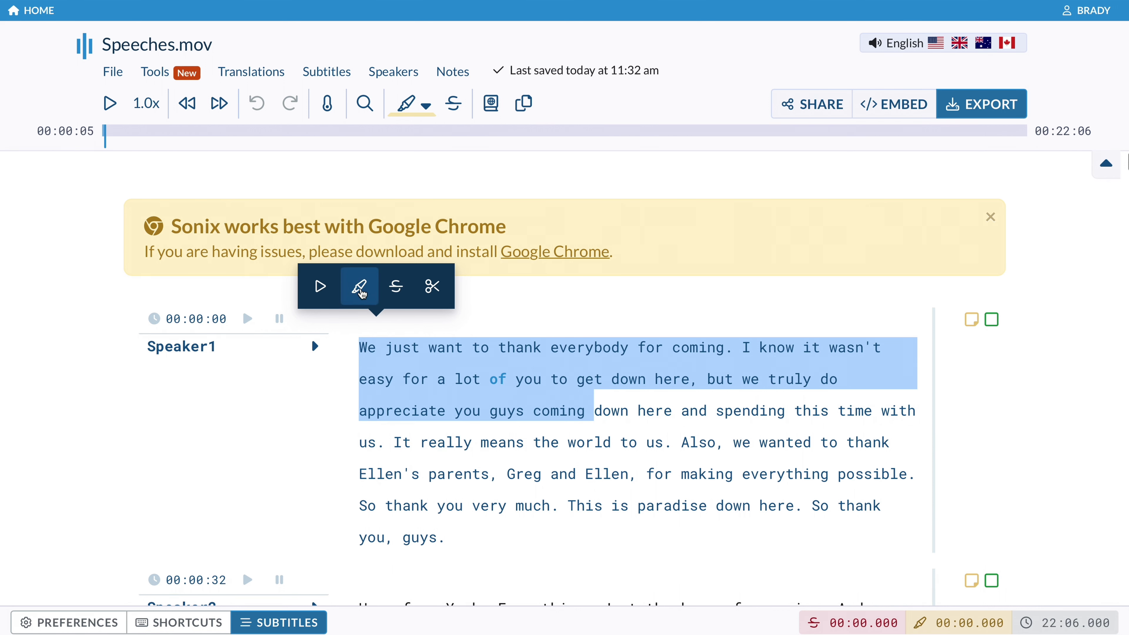
click(361, 292)
click(361, 291)
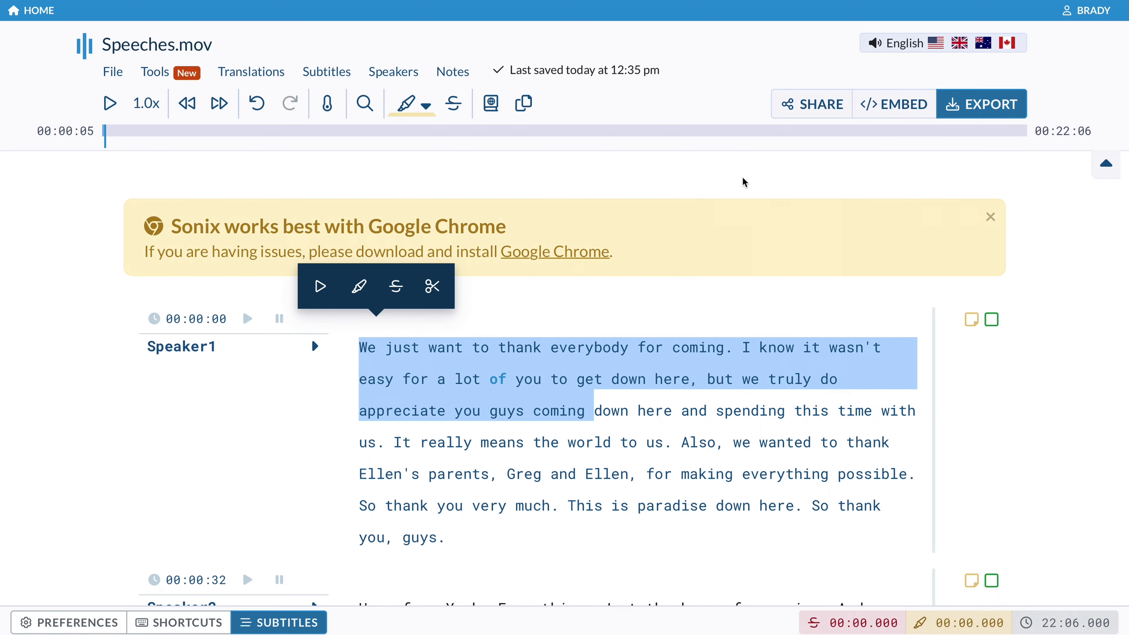
click(373, 355)
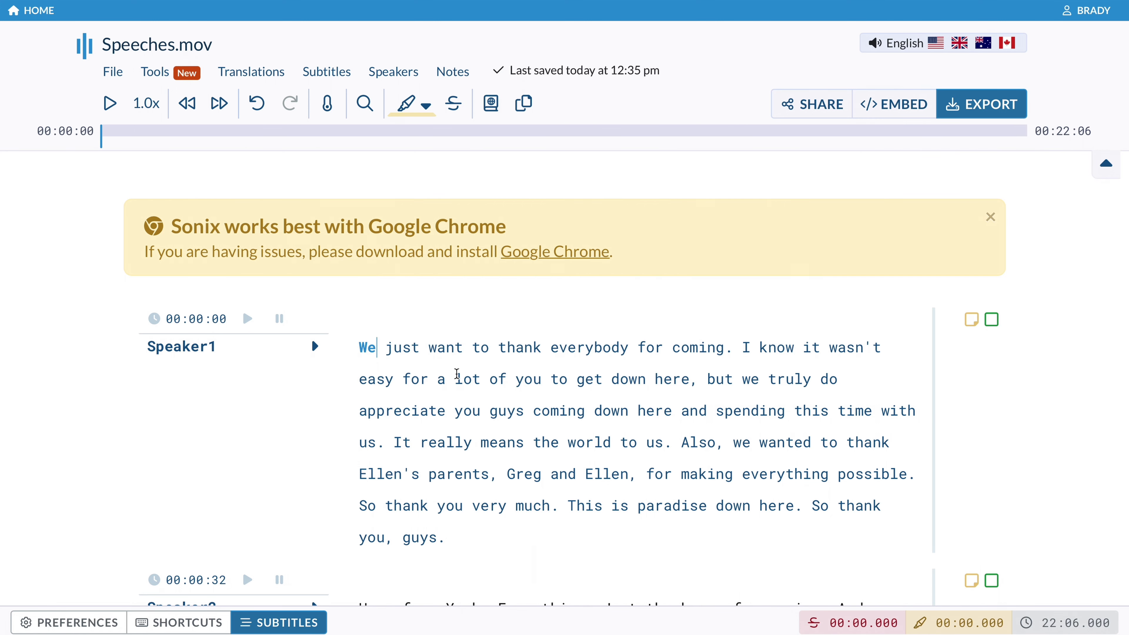
Step: Move playback to 00:05:25, where Speaker6's thank-you sentence starts
scroll(623, 436, down, 20)
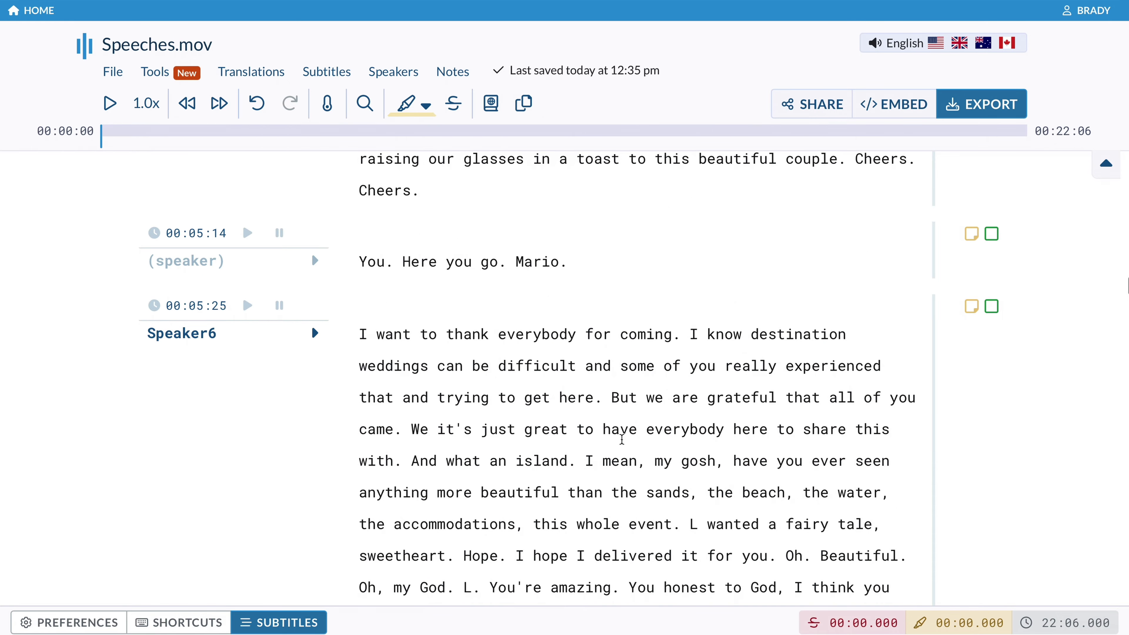
drag(359, 333, 707, 326)
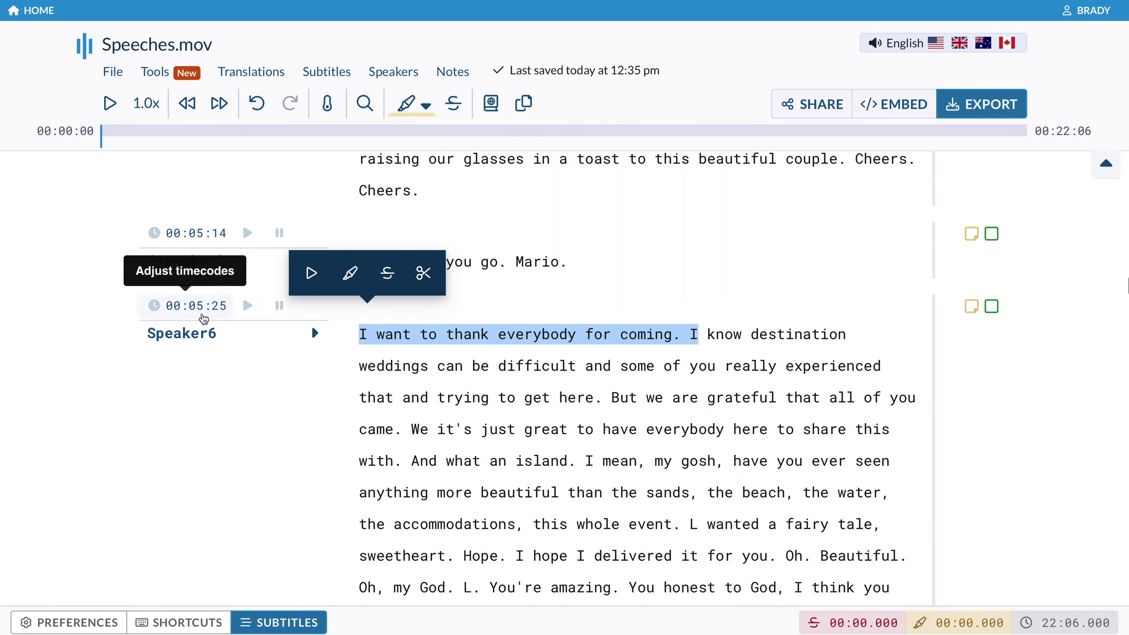
click(366, 331)
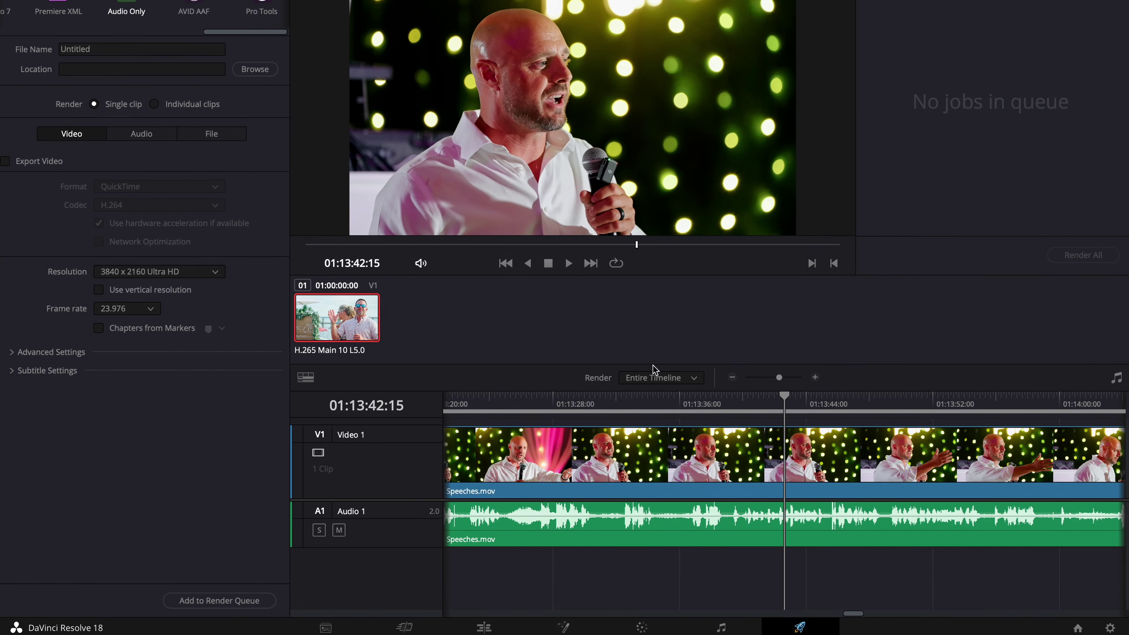
Step: Zoom out the Resolve timeline, put the playhead near 01:05:23, and raise the volume
click(598, 402)
key(ctrl+minus)
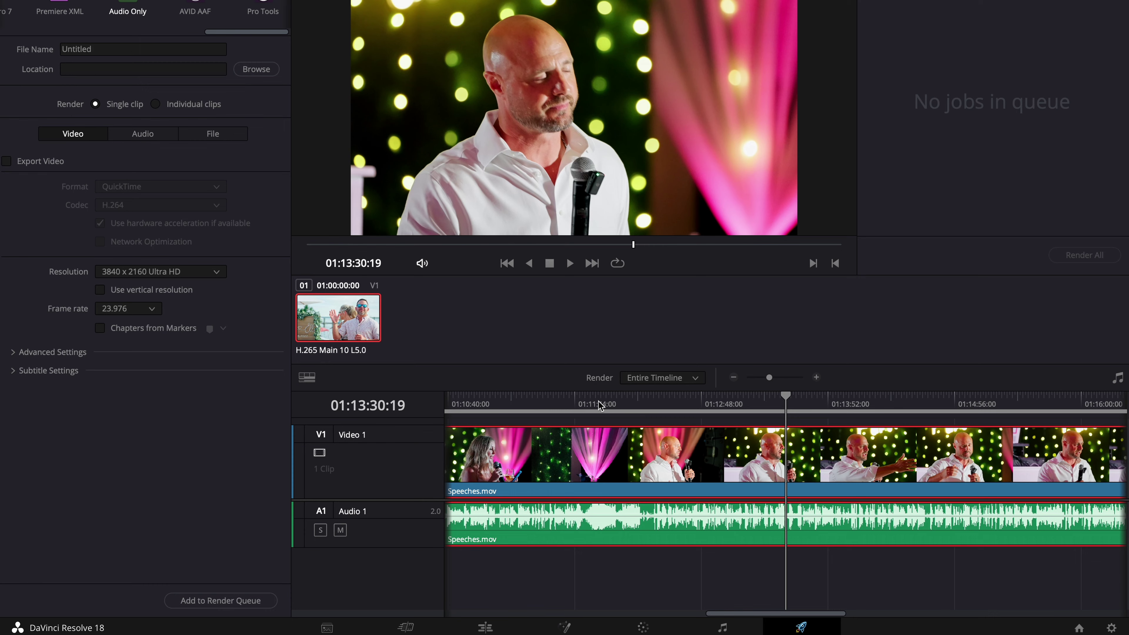
key(ctrl+minus)
mouse_move(585, 403)
mouse_down()
mouse_move(461, 402)
mouse_move(606, 407)
mouse_up()
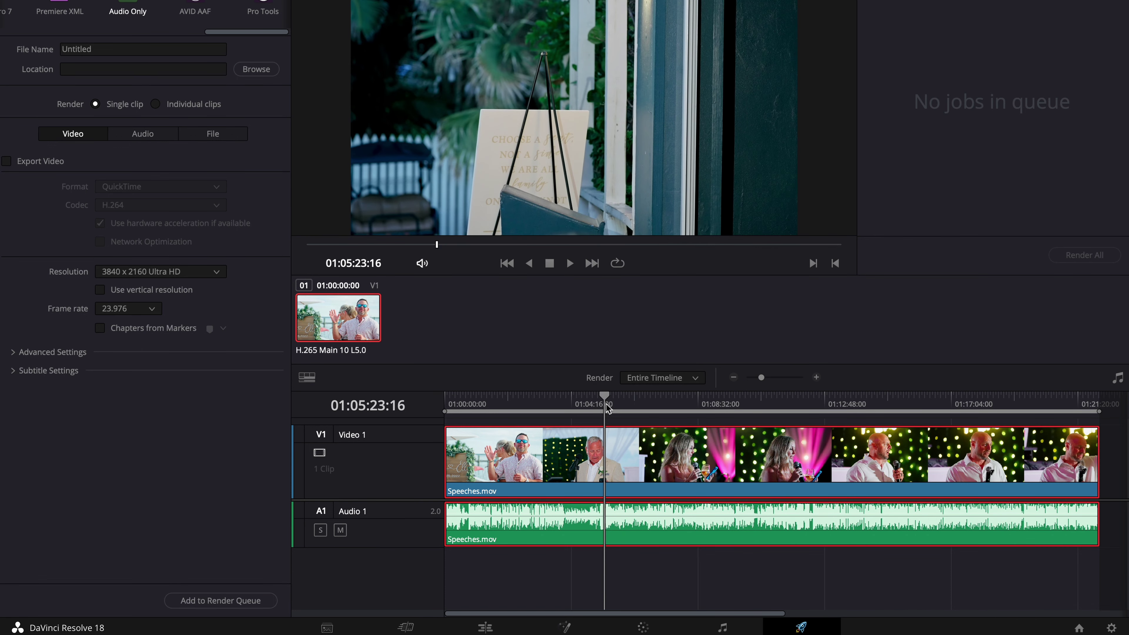
key(XF86AudioRaiseVolume)
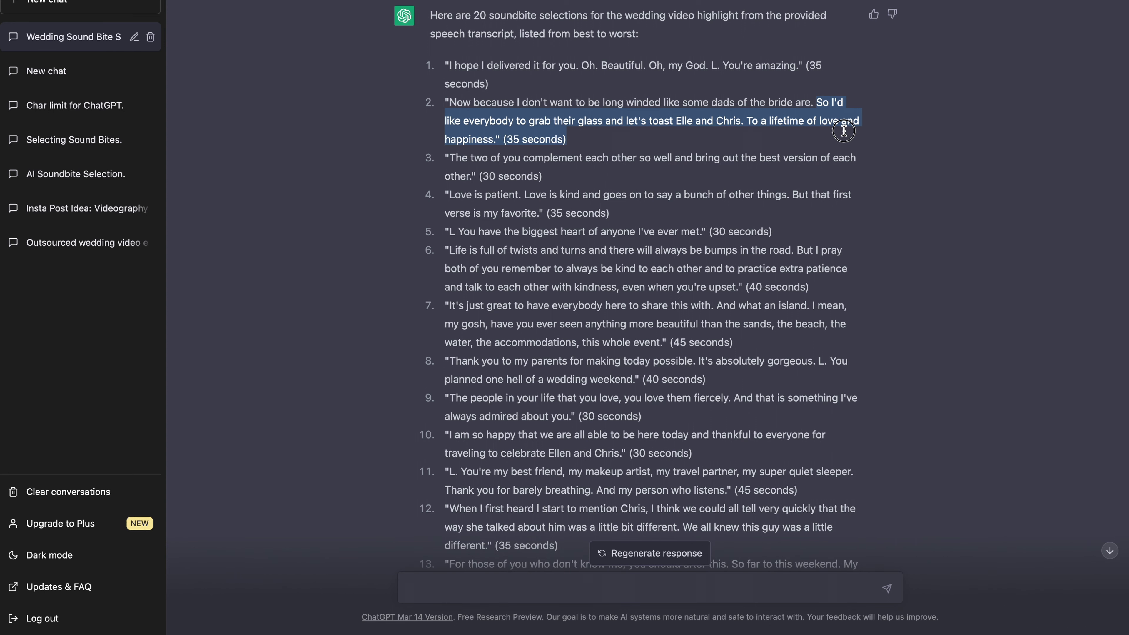
Step: Scroll through ChatGPT's 20 ranked soundbites to the final 30-second destination-wedding quote
scroll(666, 183, down, 2)
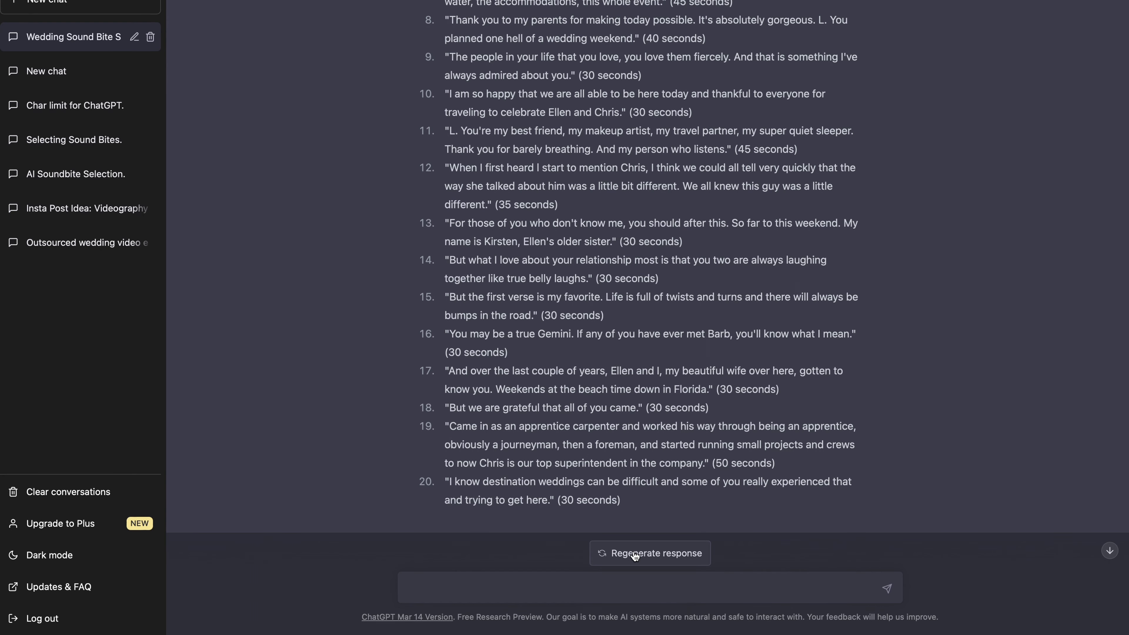
Step: Regenerate ChatGPT's ranked soundbite answer
click(634, 554)
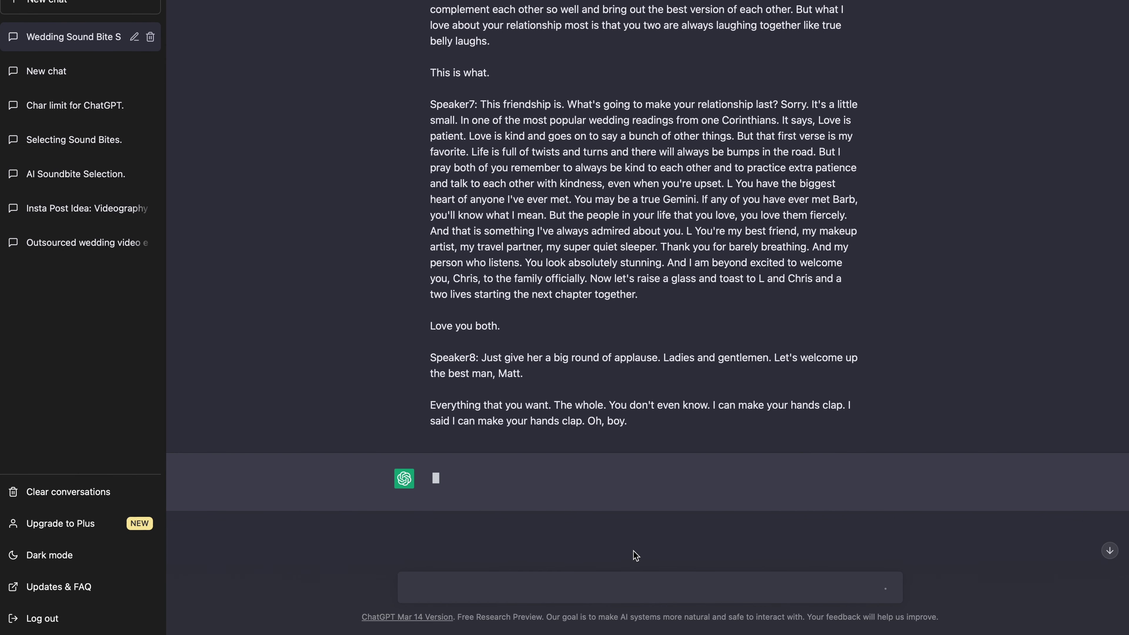